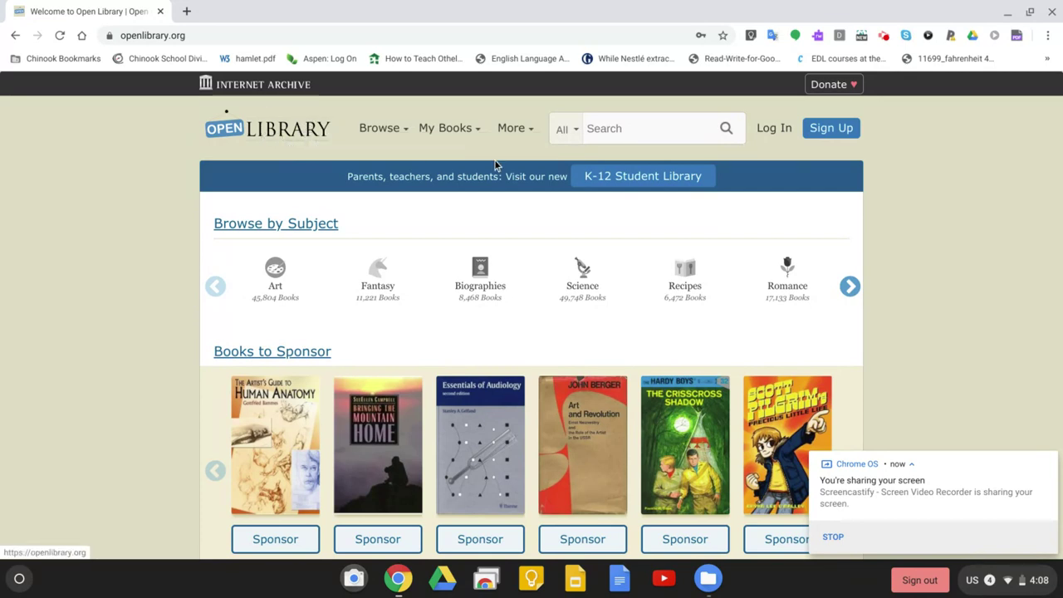
- Dismiss the sharing notice, open the Sign Up form, and scroll through its registration fields
{"action": "left_click", "coordinate": [1048, 465]}
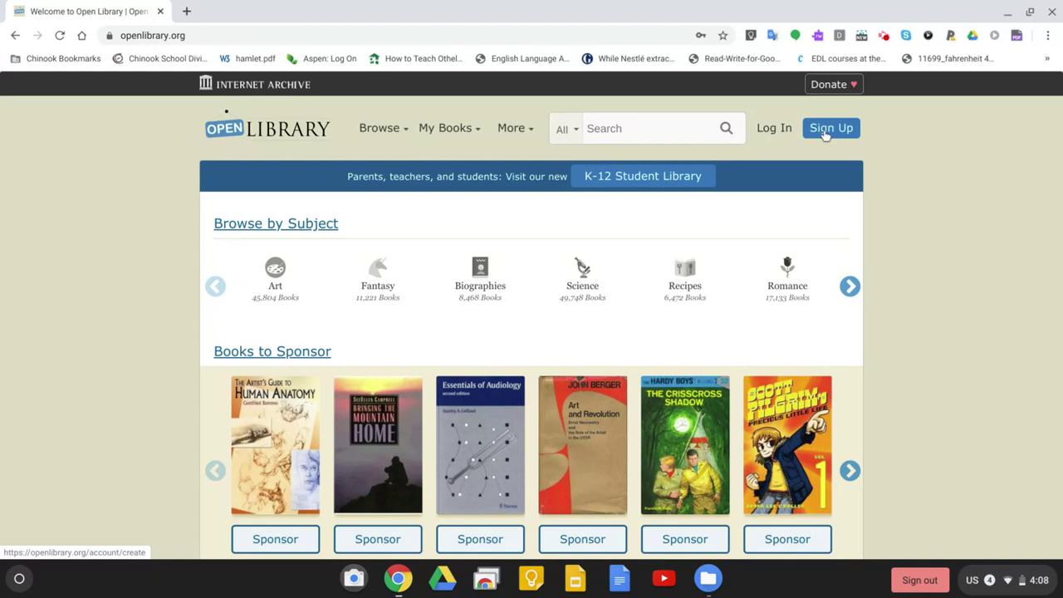
{"action": "left_click", "coordinate": [824, 130]}
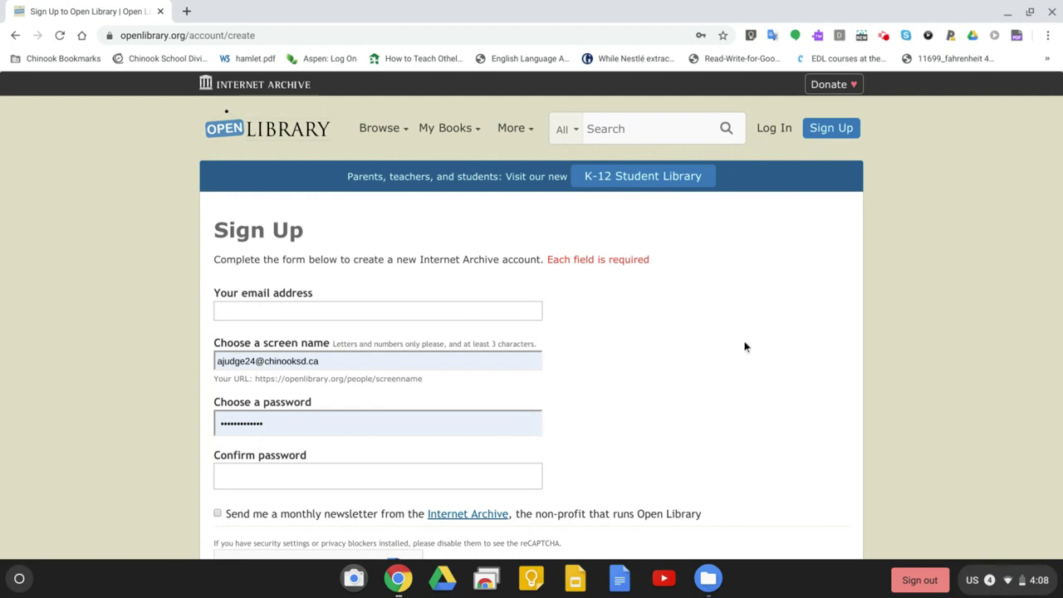
{"action": "scroll", "coordinate": [1060, 86], "scroll_direction": "down", "scroll_amount": 2}
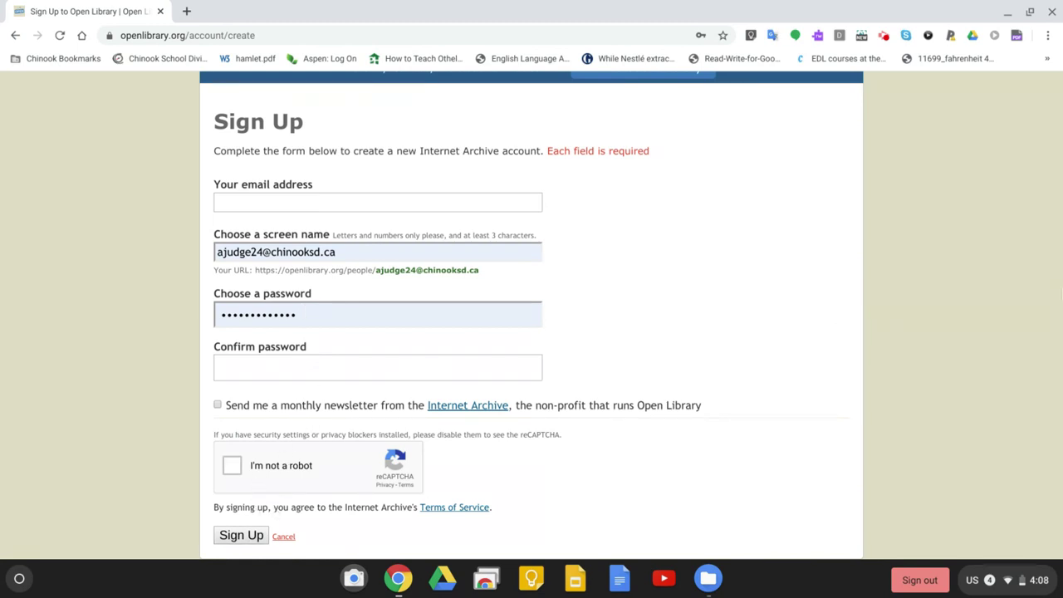
{"action": "scroll", "coordinate": [531, 316], "scroll_direction": "up", "scroll_amount": 3}
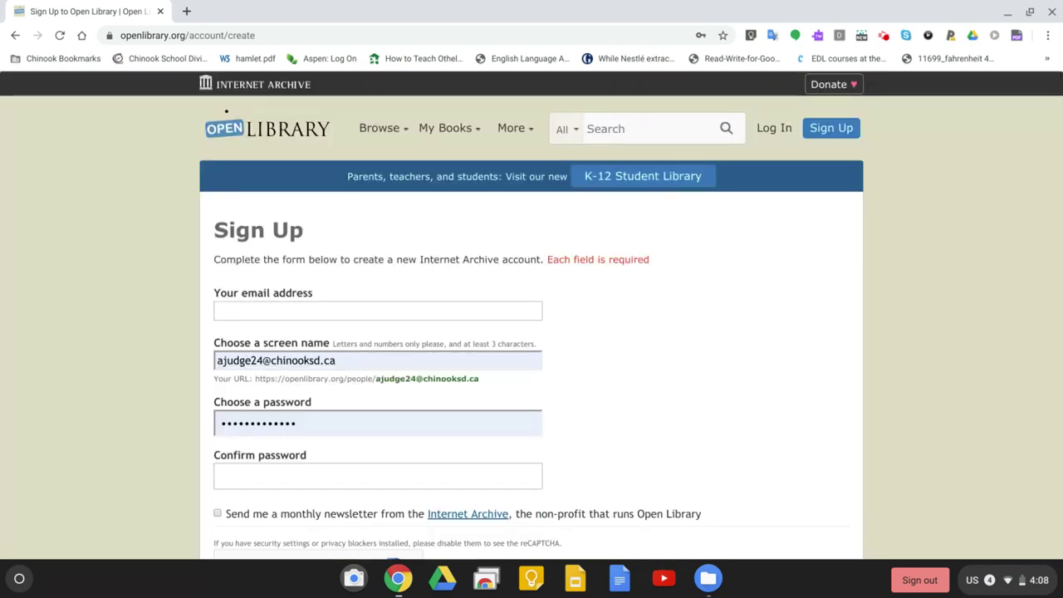
- Log in with the autofilled credentials and Remember me ticked
{"action": "left_click", "coordinate": [777, 128]}
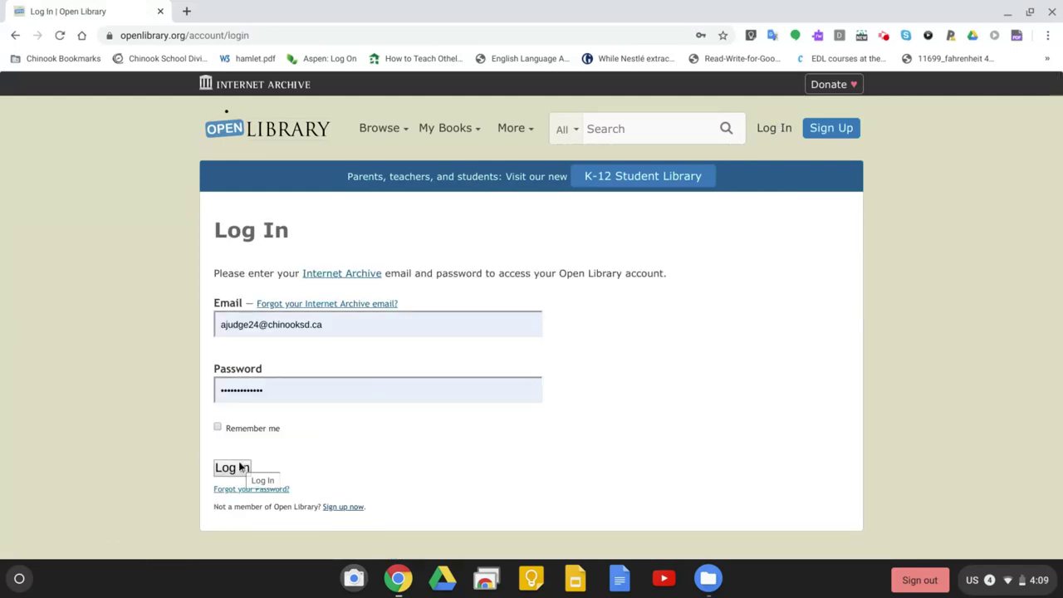
{"action": "left_click", "coordinate": [218, 428]}
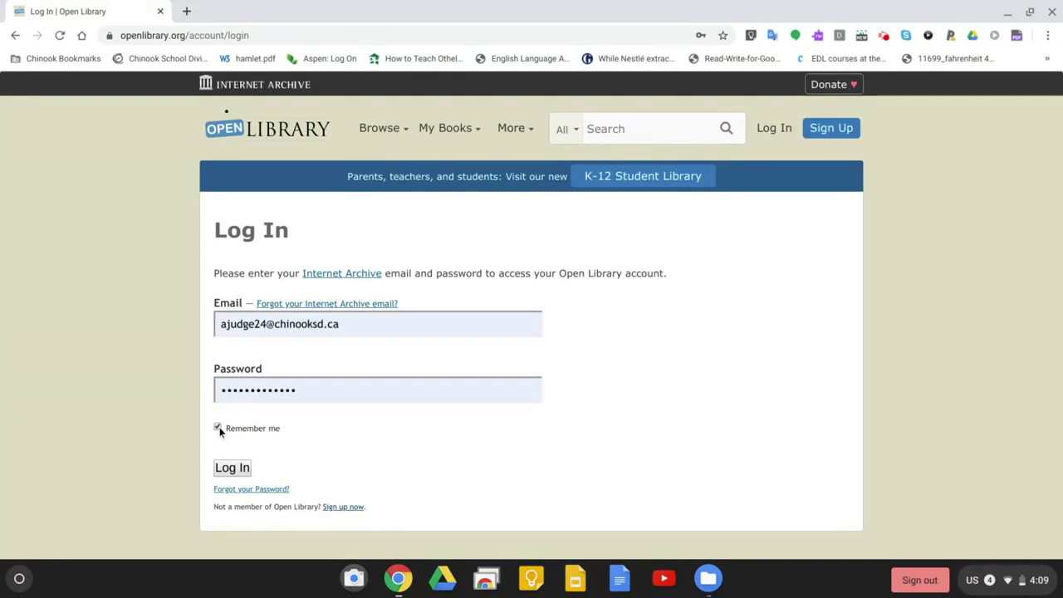
{"action": "left_click", "coordinate": [228, 470]}
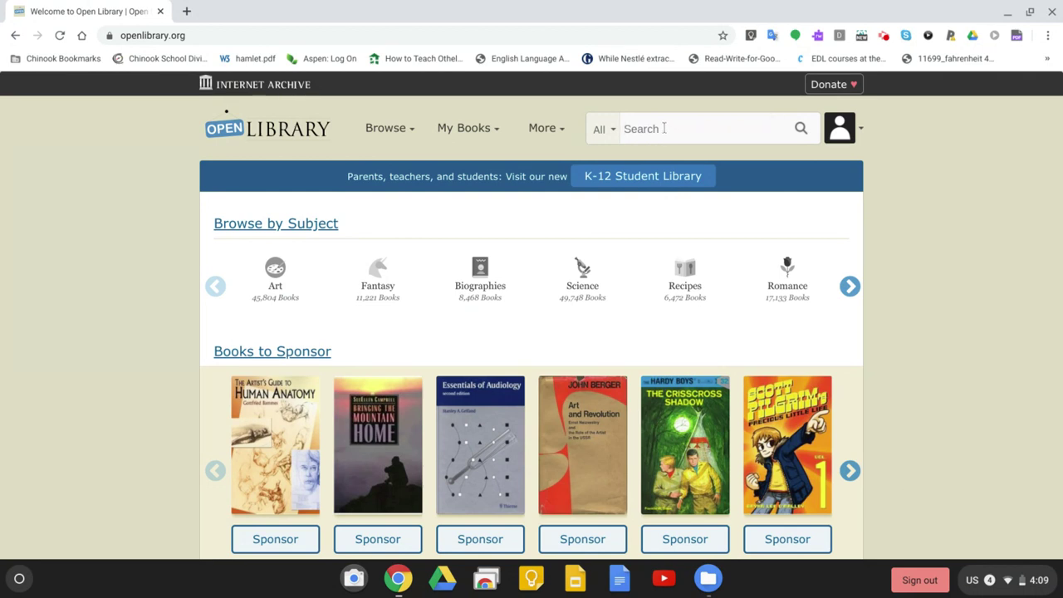
- Search for 'the great gatsby' and review the 47 ebook results, Fitzgerald's edition first
{"action": "type", "text": "the great gatsby"}
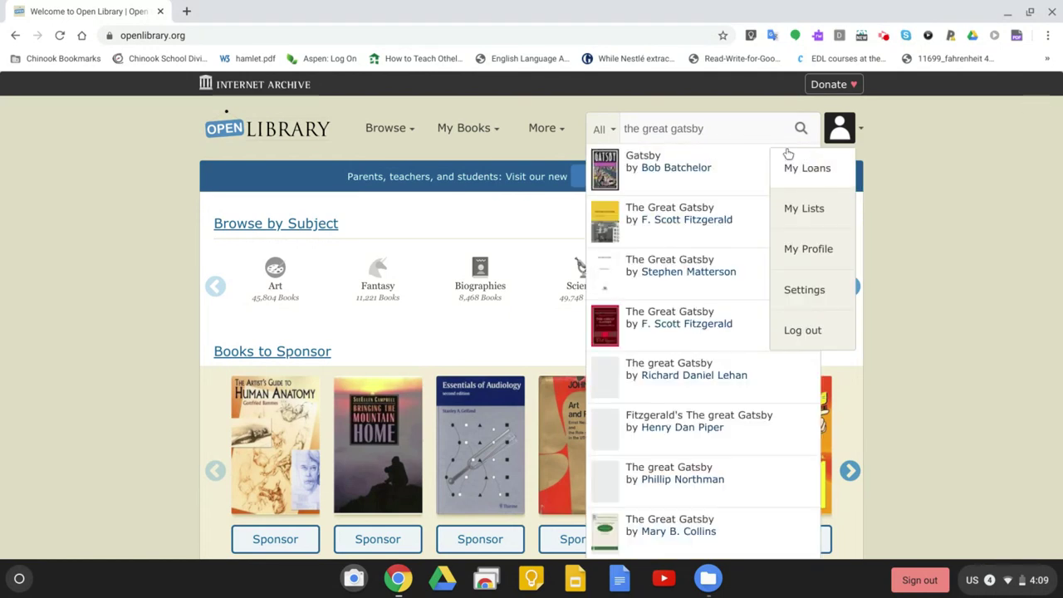
{"action": "left_click", "coordinate": [800, 129]}
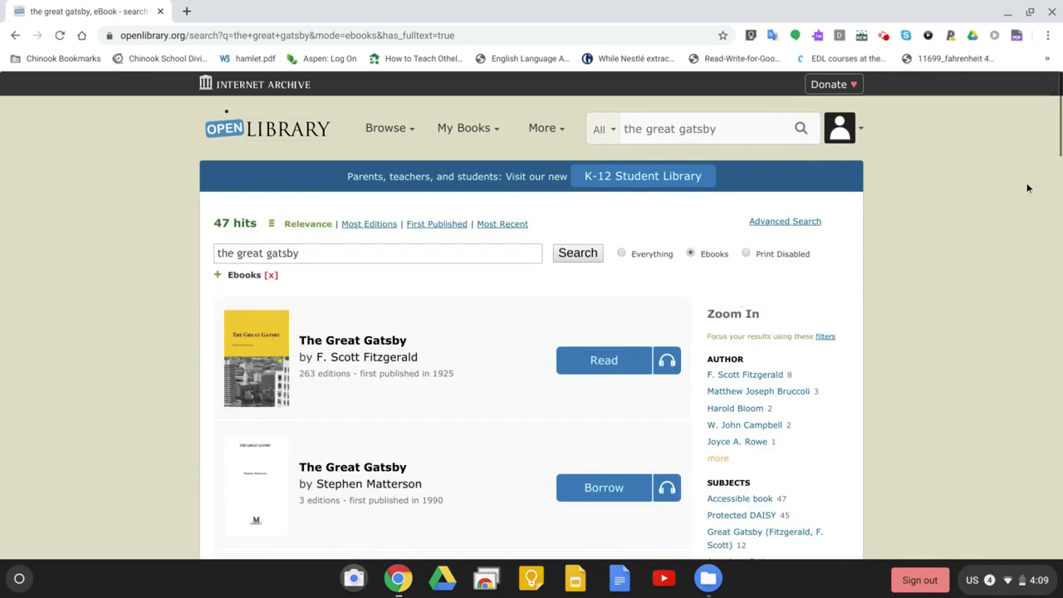
{"action": "scroll", "coordinate": [531, 316], "scroll_direction": "down", "scroll_amount": 3}
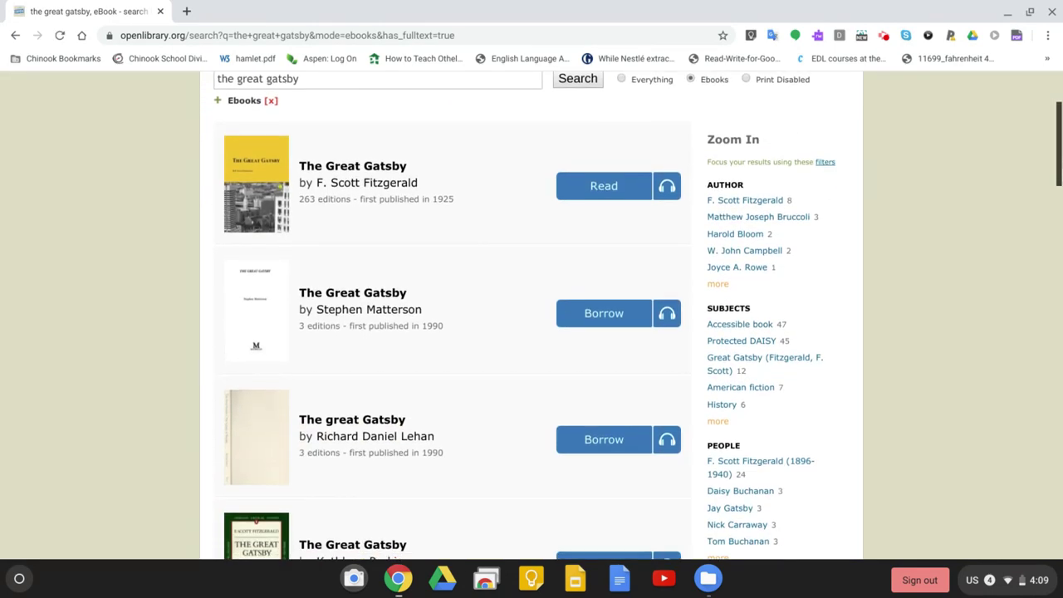
{"action": "scroll", "coordinate": [531, 316], "scroll_direction": "up", "scroll_amount": 3}
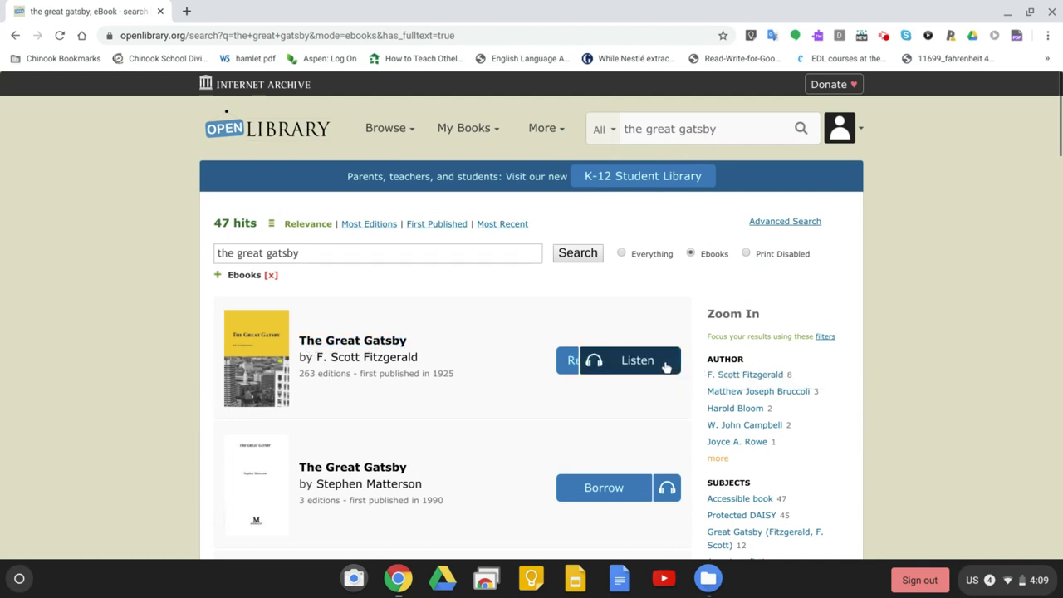
- Read Fitzgerald's The Great Gatsby and flip forward to Chapter I on page 8/214
{"action": "left_click", "coordinate": [568, 365]}
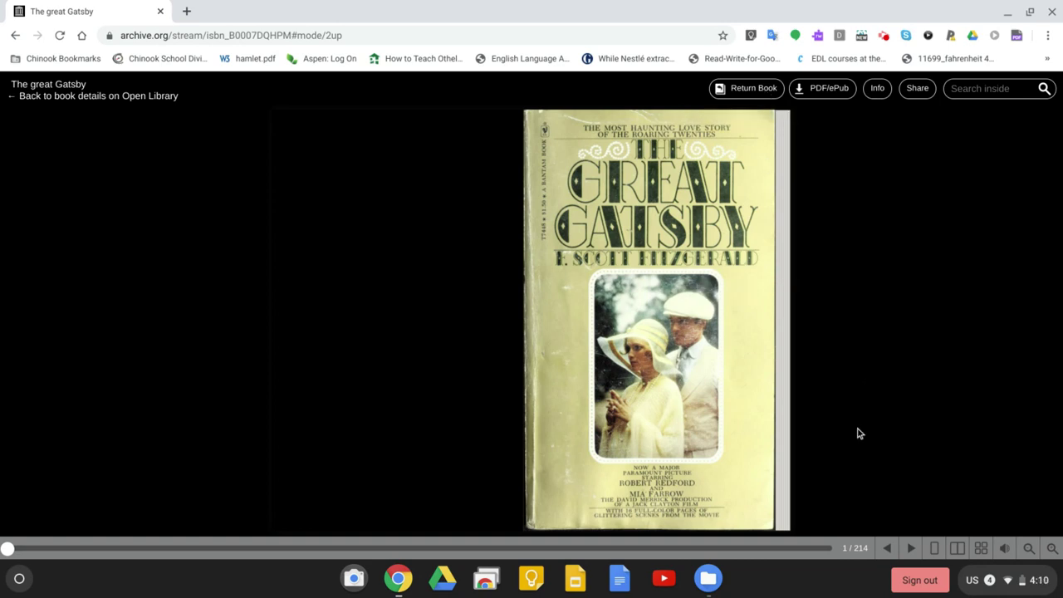
{"action": "left_click", "coordinate": [910, 549]}
{"action": "left_click", "coordinate": [911, 549]}
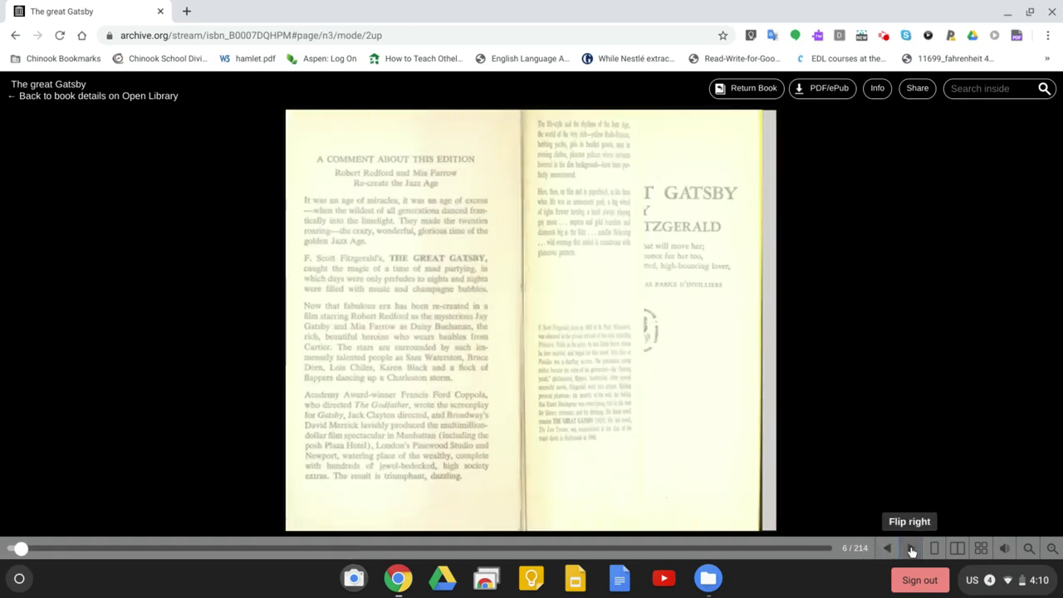
{"action": "left_click", "coordinate": [910, 550]}
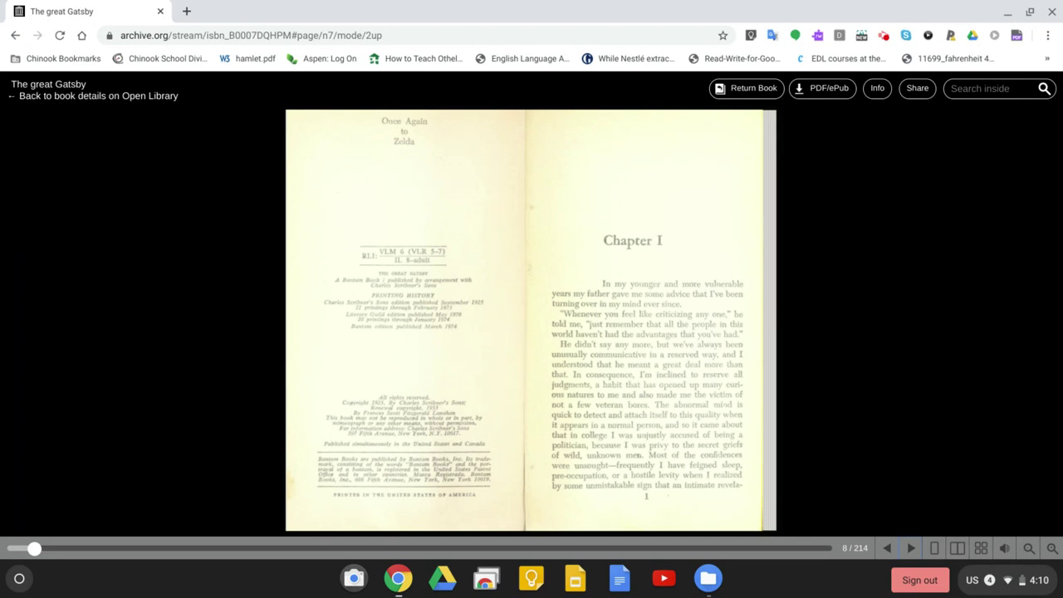
- Download the book as an Encrypted Adobe PDF (URLLink.acsm) and close the format dialog
{"action": "left_click", "coordinate": [835, 95]}
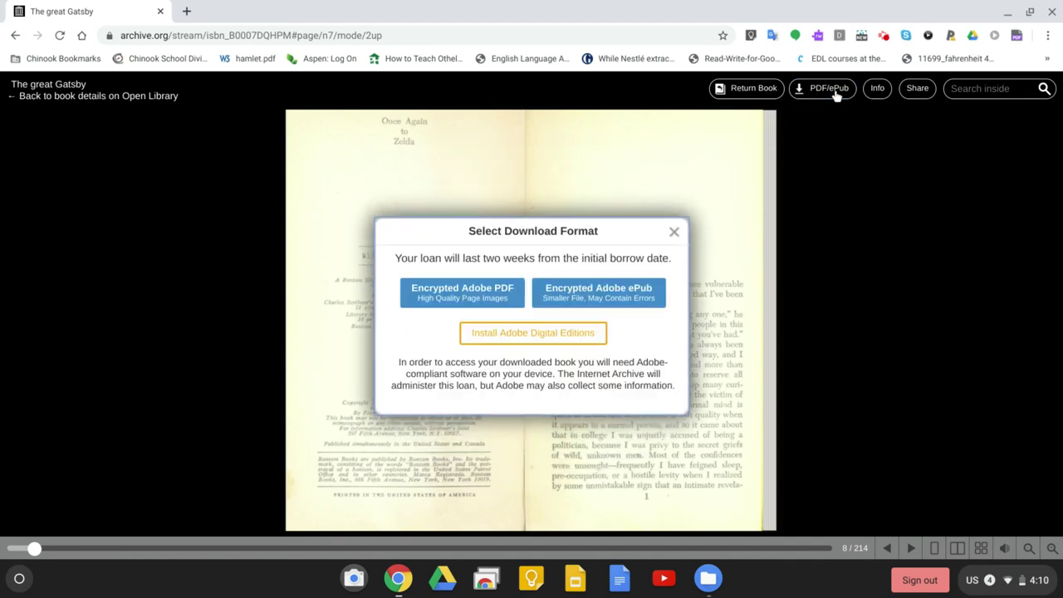
{"action": "left_click", "coordinate": [467, 292]}
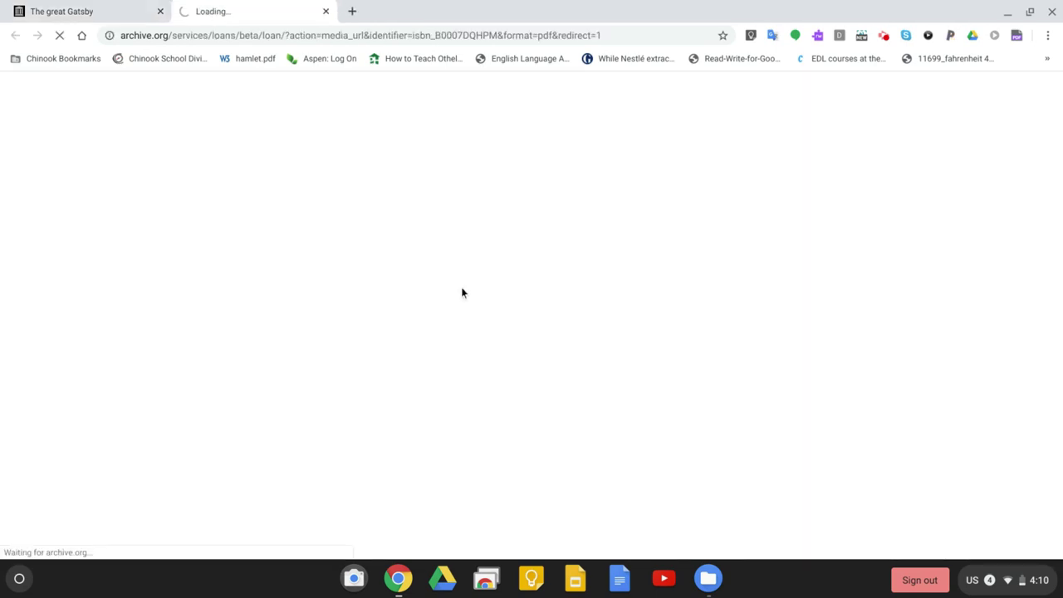
{"action": "mouse_move", "coordinate": [932, 498]}
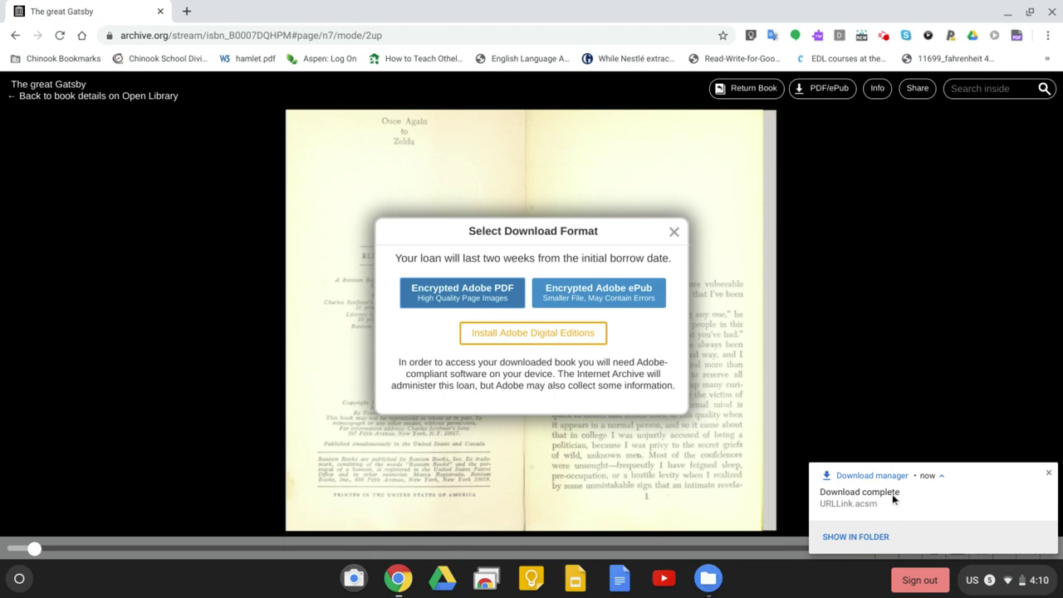
{"action": "left_click", "coordinate": [674, 232]}
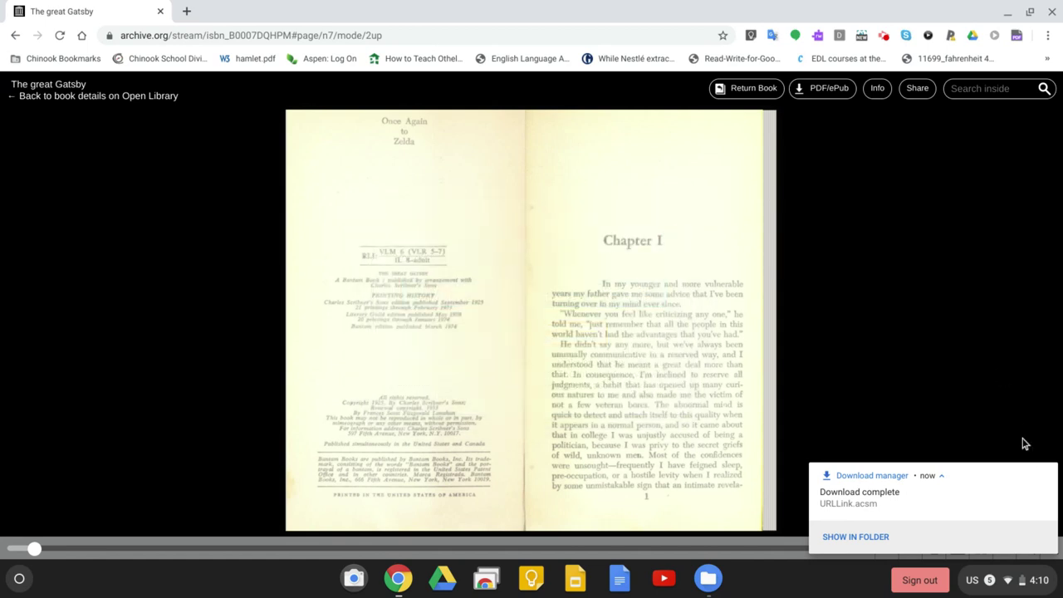
{"action": "left_click", "coordinate": [1049, 474]}
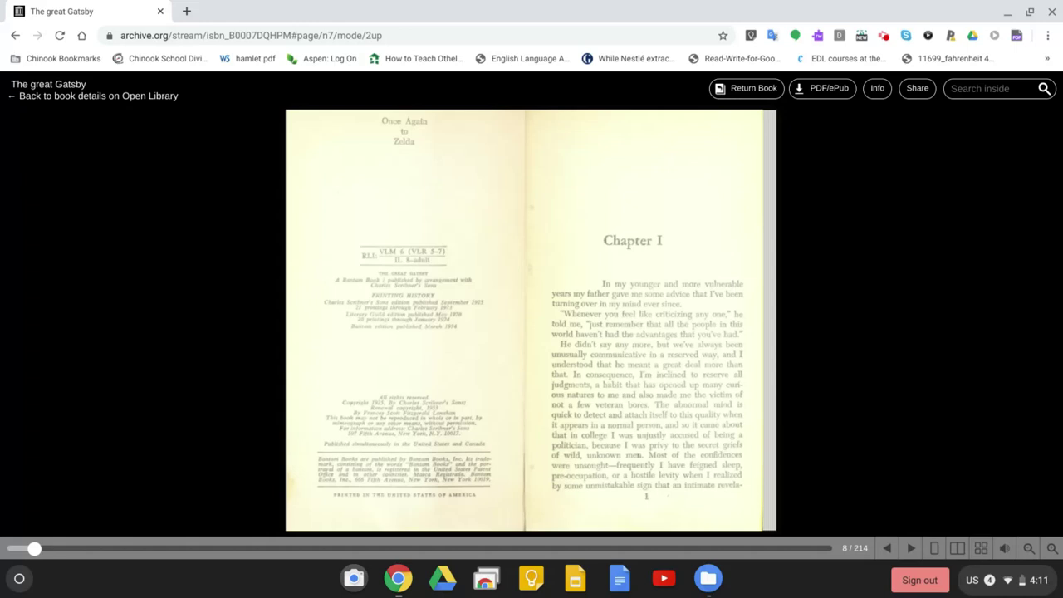
{"action": "left_click", "coordinate": [885, 38]}
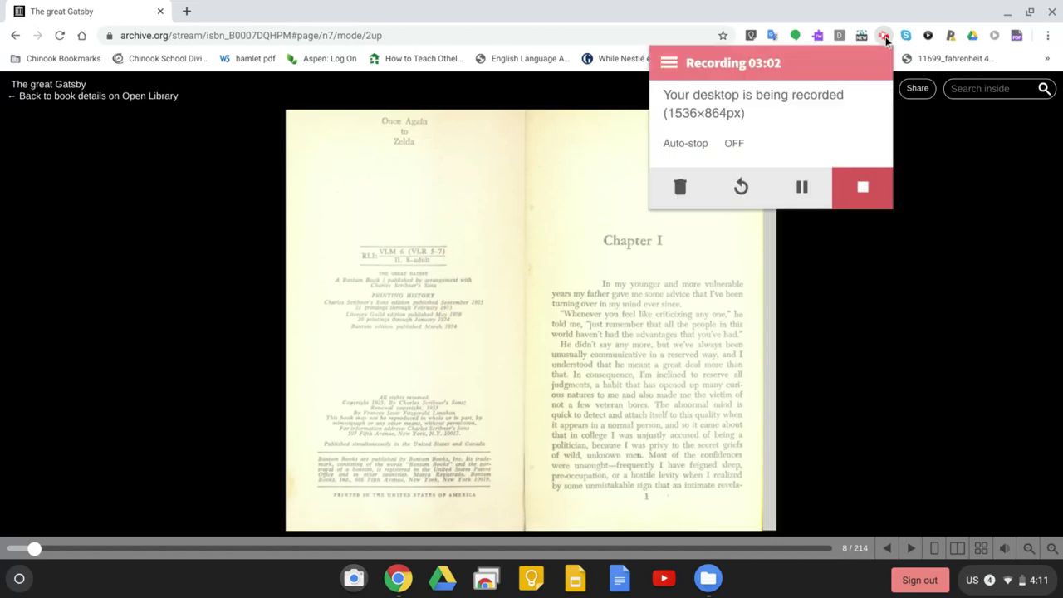